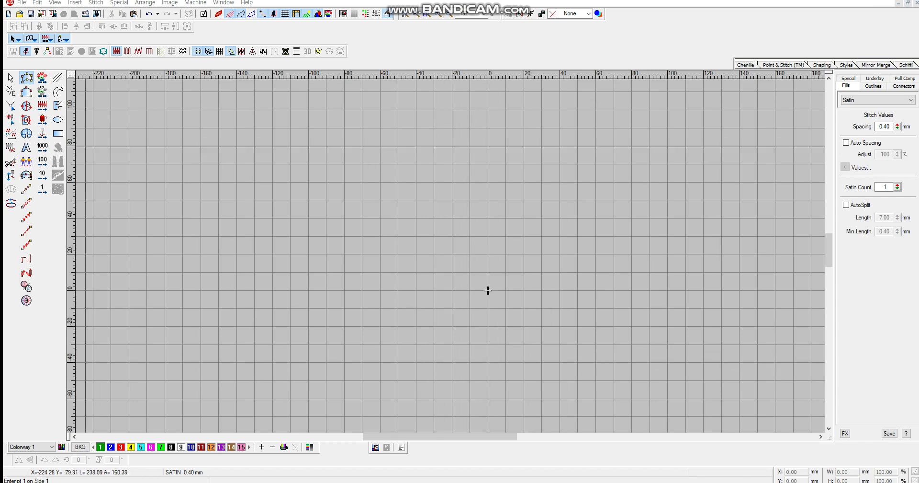
Step: Create the lettering "abcdefg" in the Block2 font and place it on the canvas up and left of the origin
{"action": "left_click", "coordinate": [25, 148]}
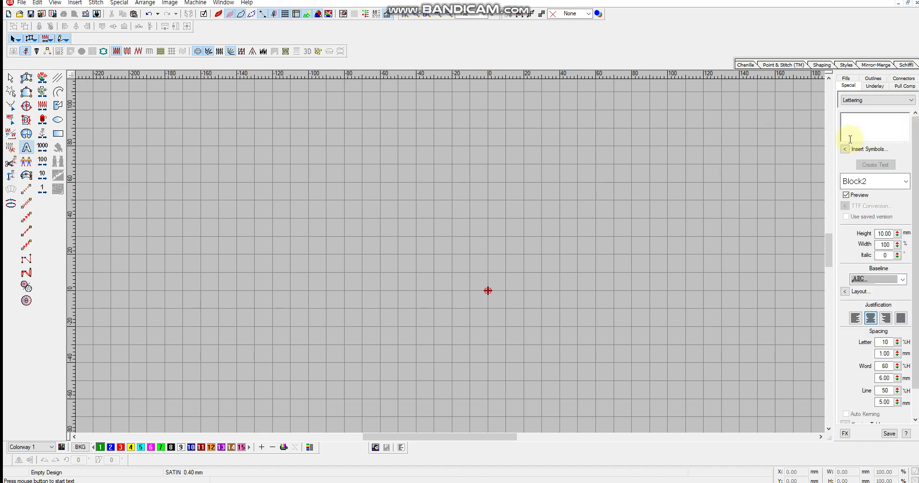
{"action": "left_click", "coordinate": [853, 125]}
{"action": "type", "text": "abcdefg"}
{"action": "left_click", "coordinate": [877, 165]}
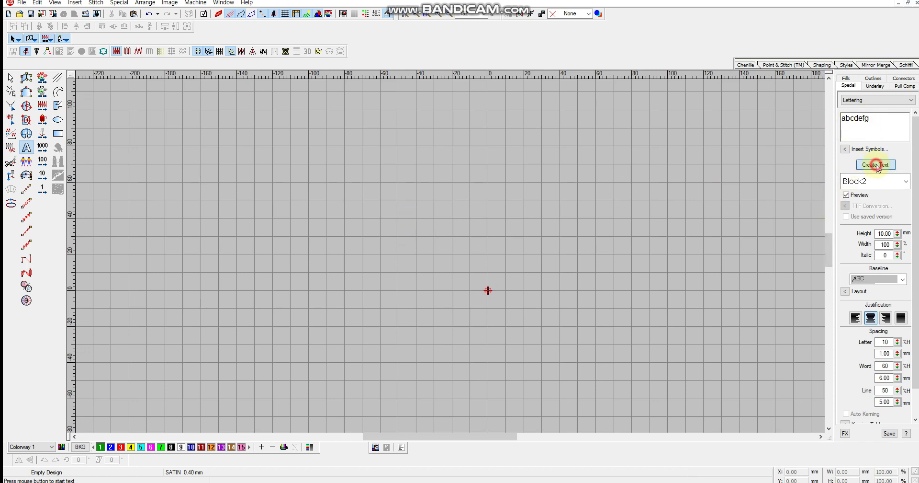
{"action": "left_click", "coordinate": [426, 246]}
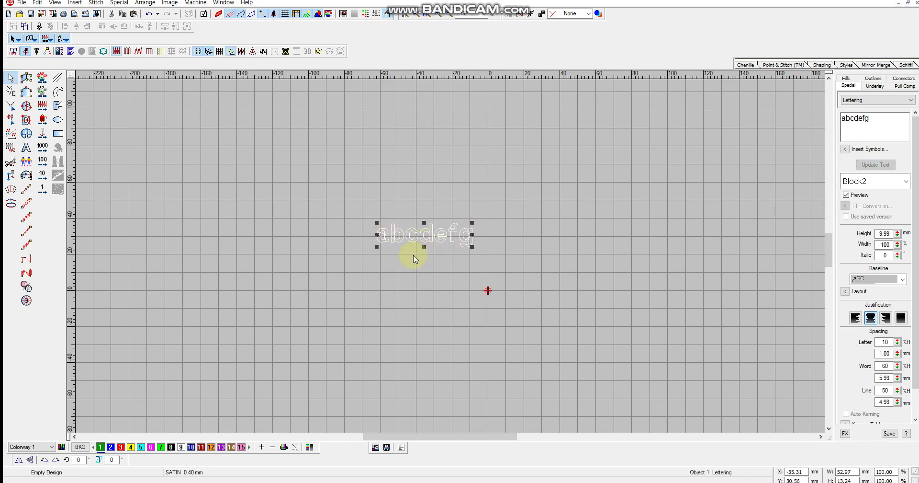
Step: Generate satin stitches for the "abcdefg" lettering, then undo and redo the stitch generation
{"action": "key", "text": "shift+0"}
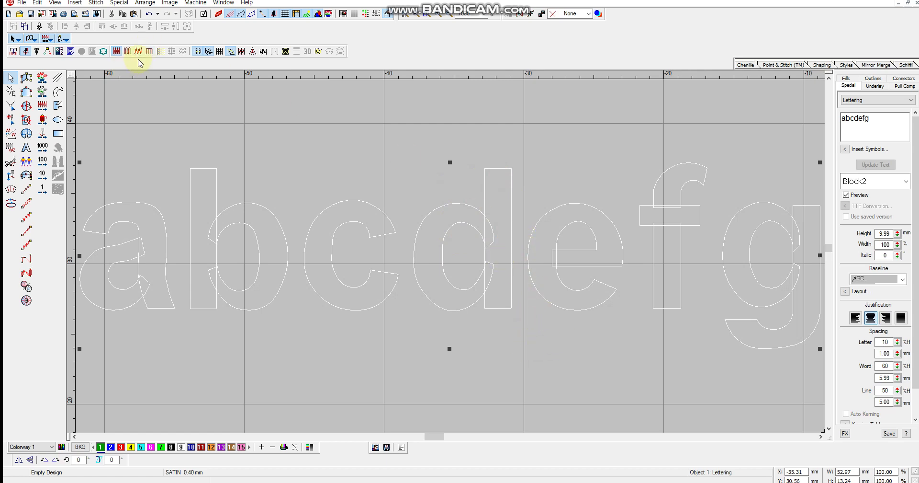
{"action": "left_click", "coordinate": [14, 52]}
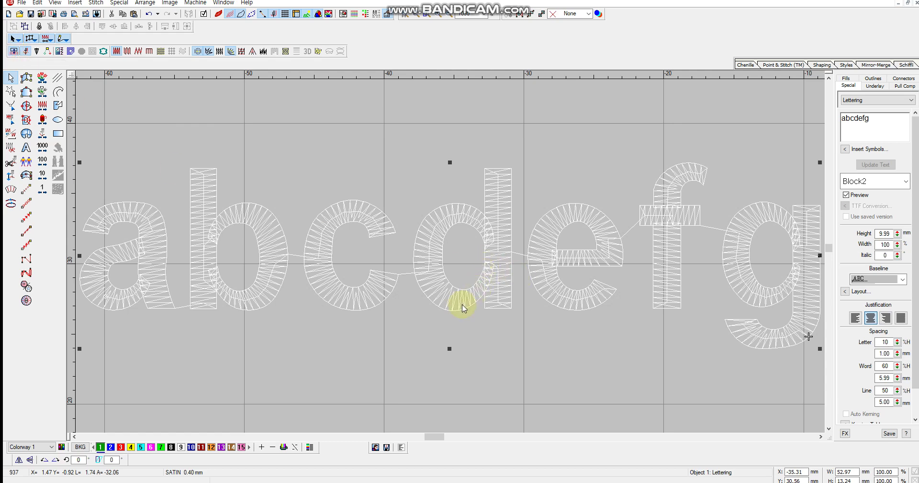
{"action": "left_click", "coordinate": [531, 407]}
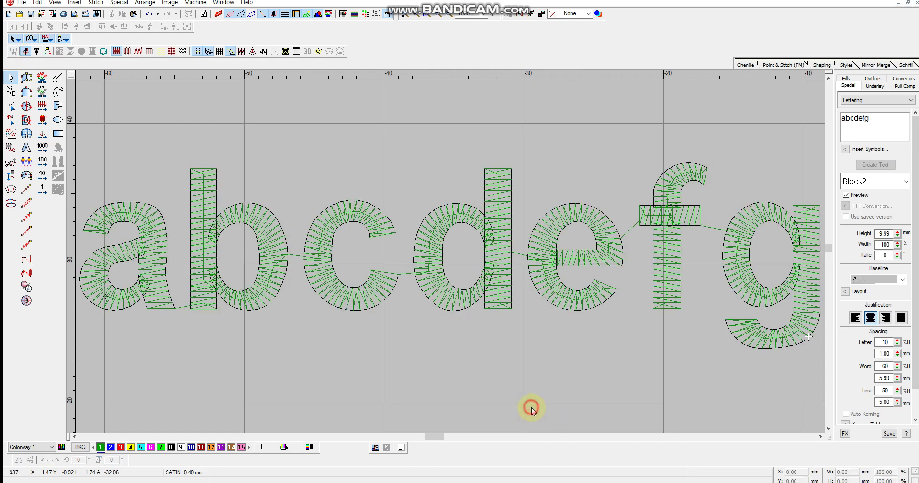
{"action": "left_click", "coordinate": [150, 15]}
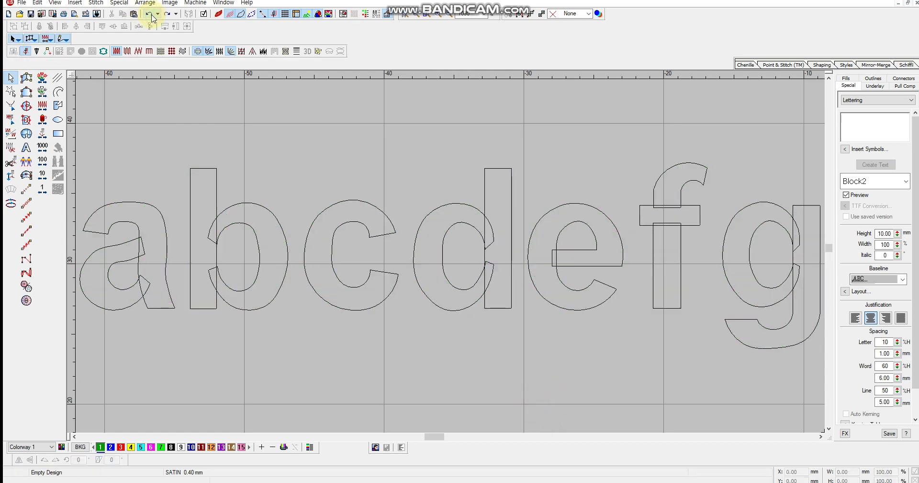
{"action": "left_click", "coordinate": [176, 14]}
{"action": "left_click", "coordinate": [196, 28]}
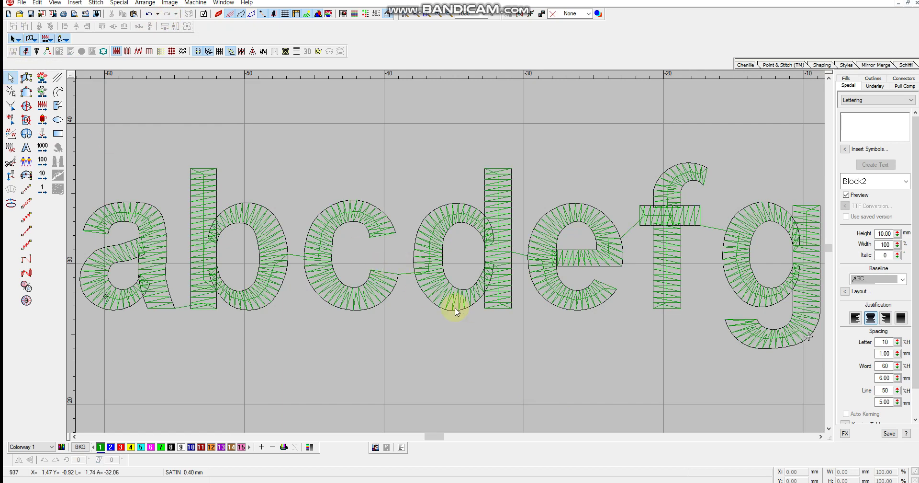
Step: Preview the lettering as realistic thread, then return to the plain stitch view
{"action": "key", "text": "t"}
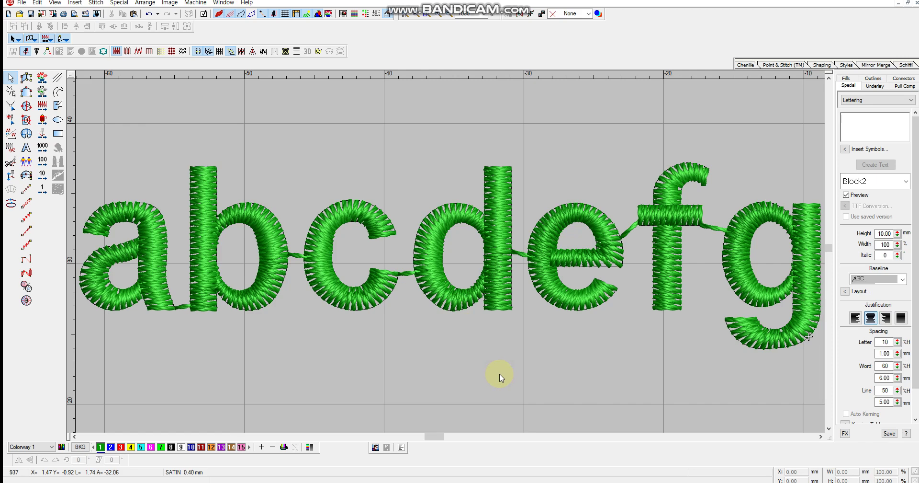
{"action": "key", "text": "t"}
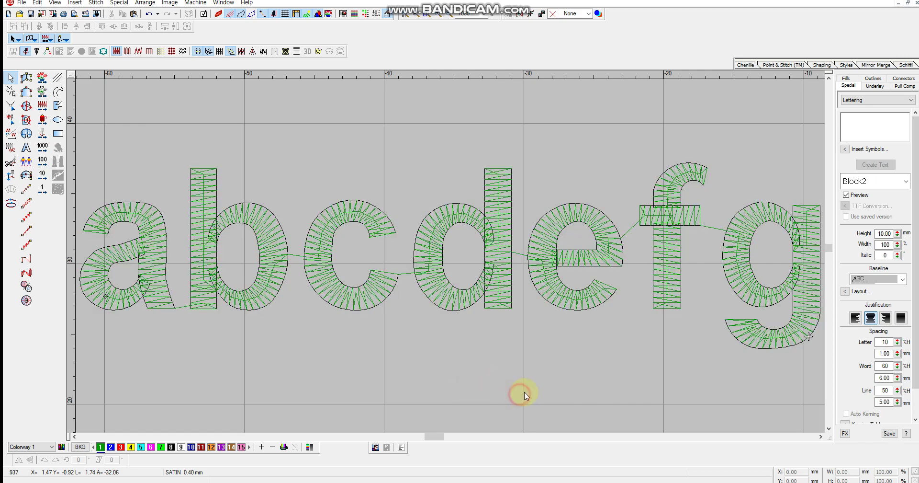
{"action": "key", "text": "shift+z"}
{"action": "left_click", "coordinate": [519, 385]}
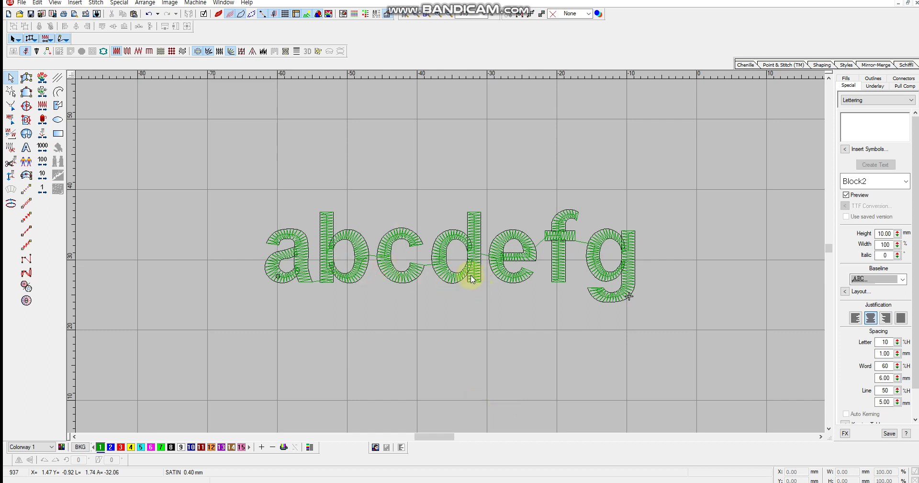
Step: Change the lettering's baseline from straight to the free-form wavy type
{"action": "left_click", "coordinate": [441, 264]}
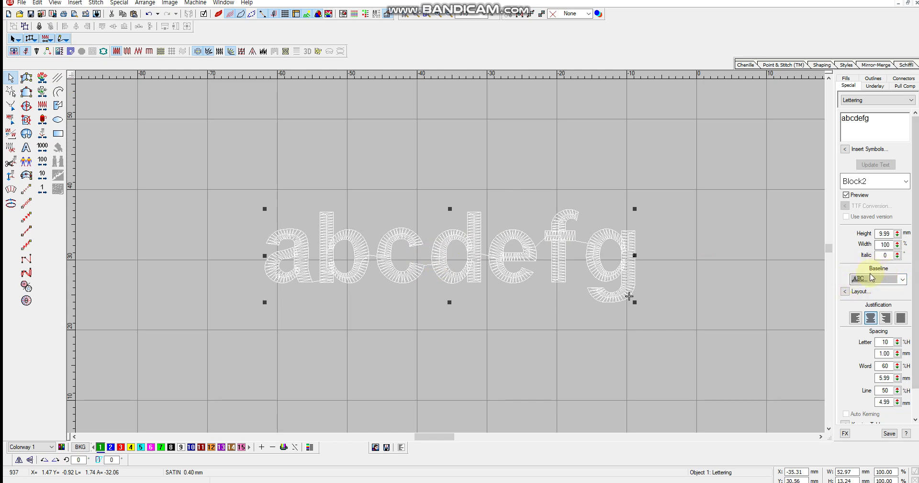
{"action": "left_click", "coordinate": [904, 281]}
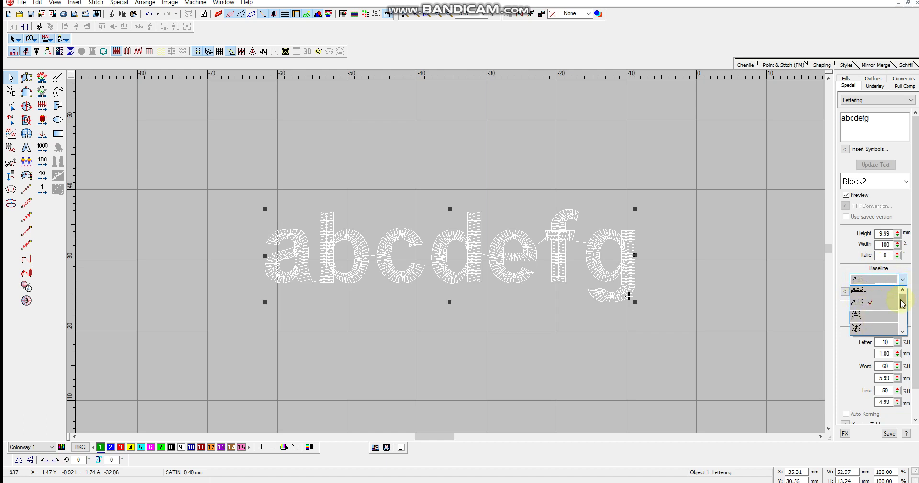
{"action": "left_click_drag", "start_coordinate": [900, 302], "coordinate": [904, 312]}
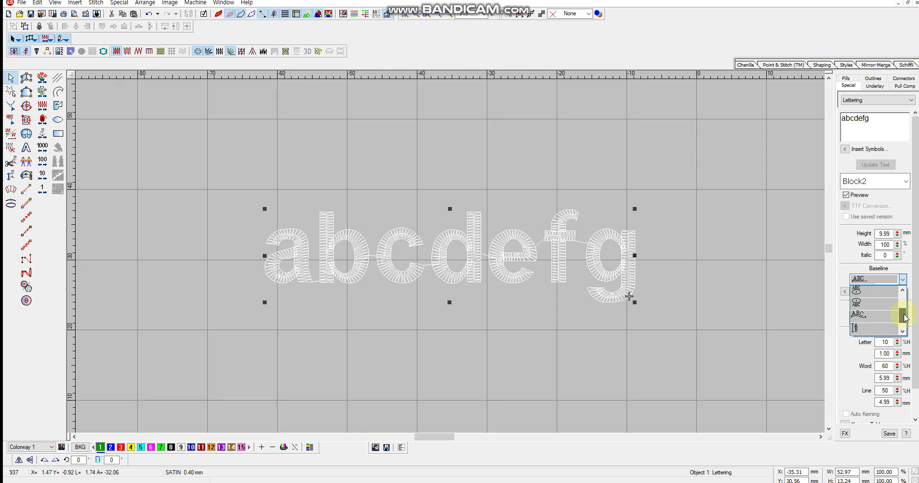
{"action": "left_click", "coordinate": [859, 318]}
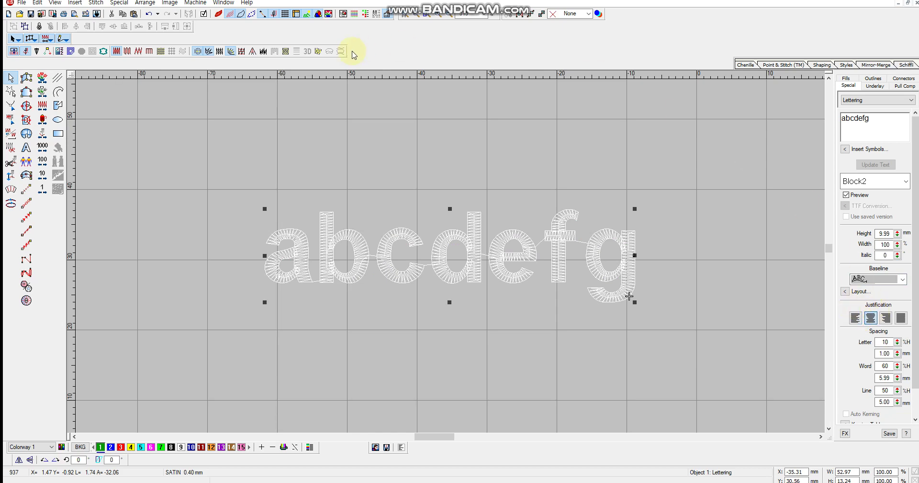
Step: Reshape the lettering's baseline into an upward arch and add a control point below the letter b
{"action": "left_click", "coordinate": [10, 108]}
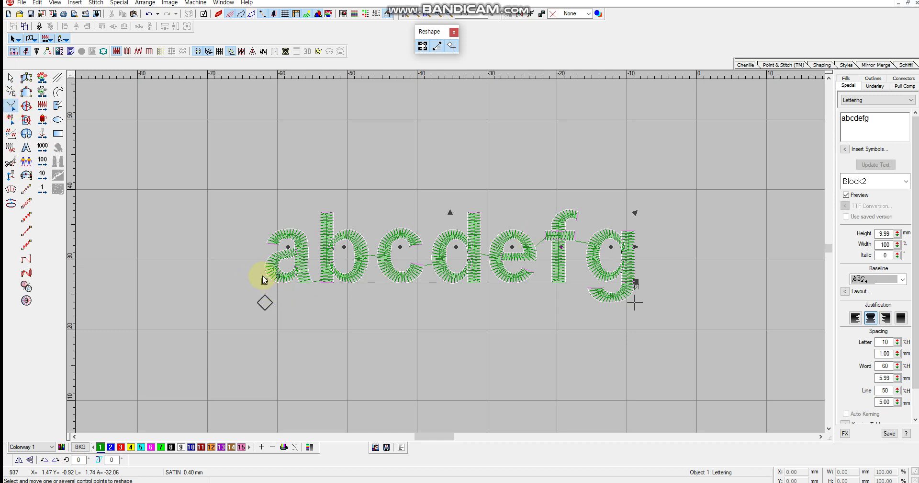
{"action": "left_click", "coordinate": [454, 285]}
{"action": "left_click", "coordinate": [454, 282]}
{"action": "left_click_drag", "start_coordinate": [454, 283], "coordinate": [450, 227]}
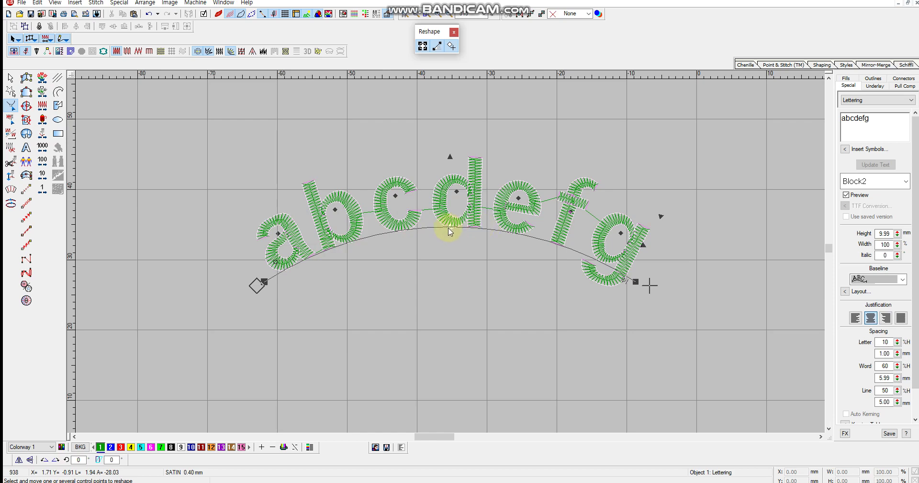
{"action": "left_click_drag", "start_coordinate": [452, 227], "coordinate": [348, 230]}
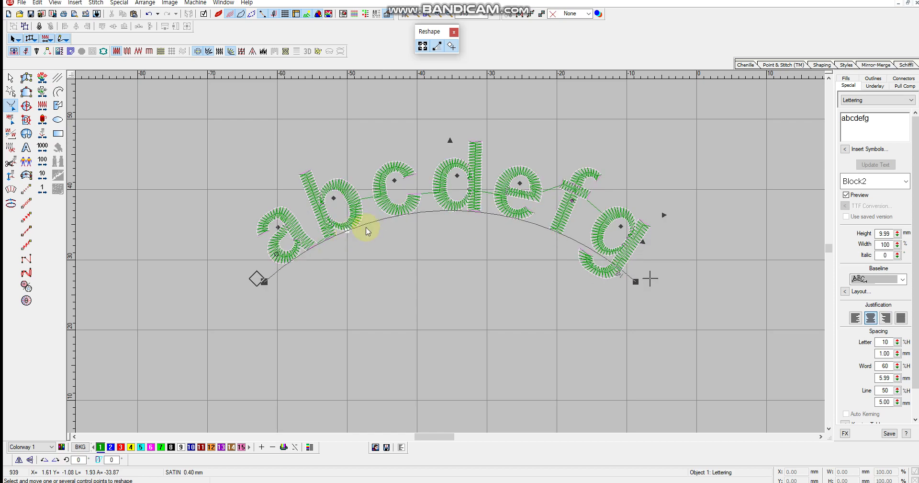
Step: Add control points to the right half of the baseline and reposition them so the lettering follows a wave
{"action": "left_click", "coordinate": [501, 216]}
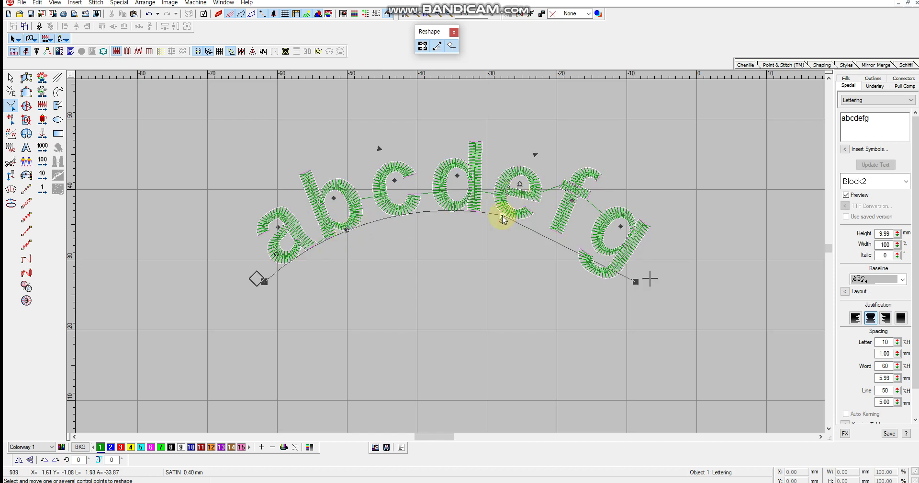
{"action": "left_click", "coordinate": [503, 216]}
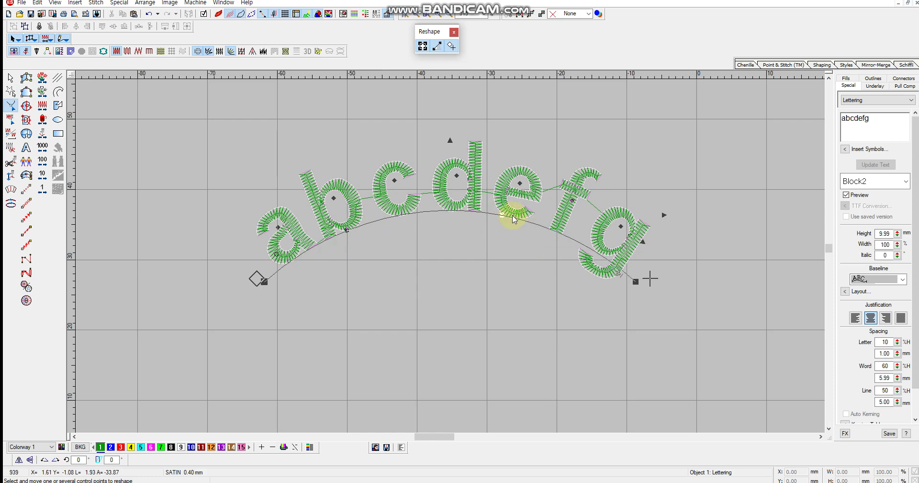
{"action": "left_click_drag", "start_coordinate": [503, 216], "coordinate": [490, 260]}
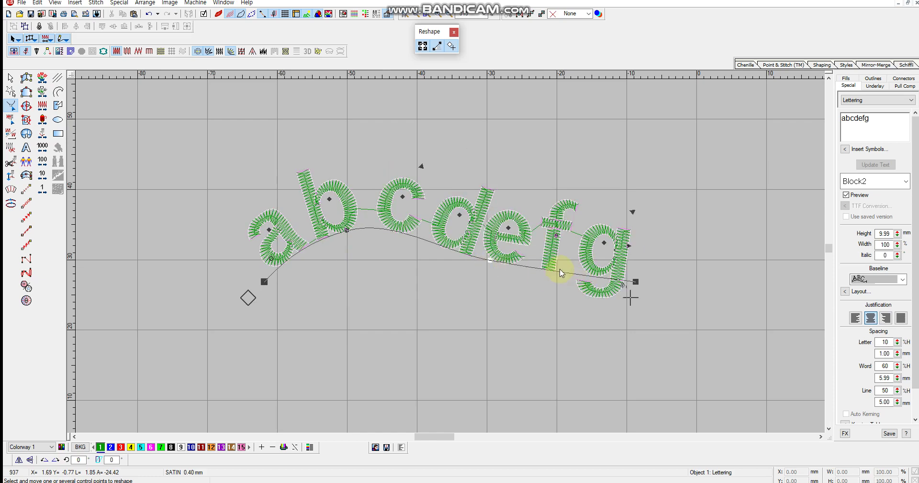
{"action": "left_click", "coordinate": [561, 271]}
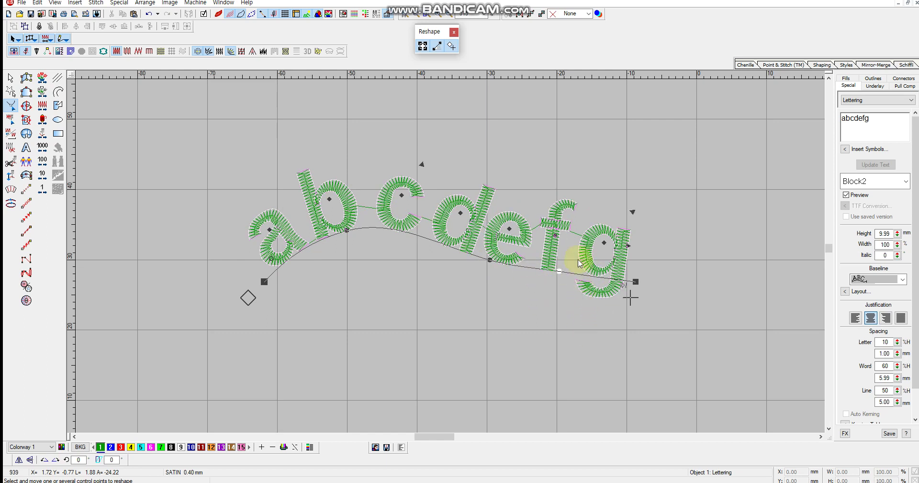
{"action": "left_click_drag", "start_coordinate": [558, 273], "coordinate": [580, 249]}
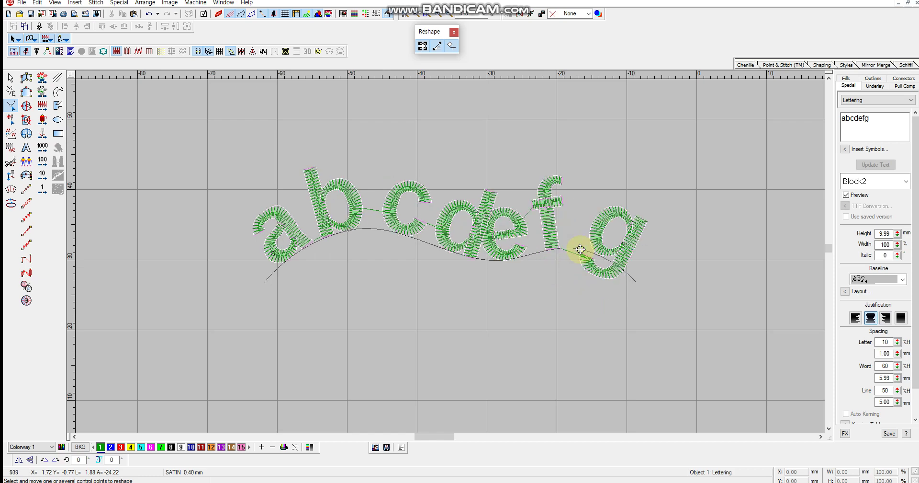
{"action": "left_click", "coordinate": [489, 261]}
{"action": "left_click_drag", "start_coordinate": [491, 261], "coordinate": [462, 252]}
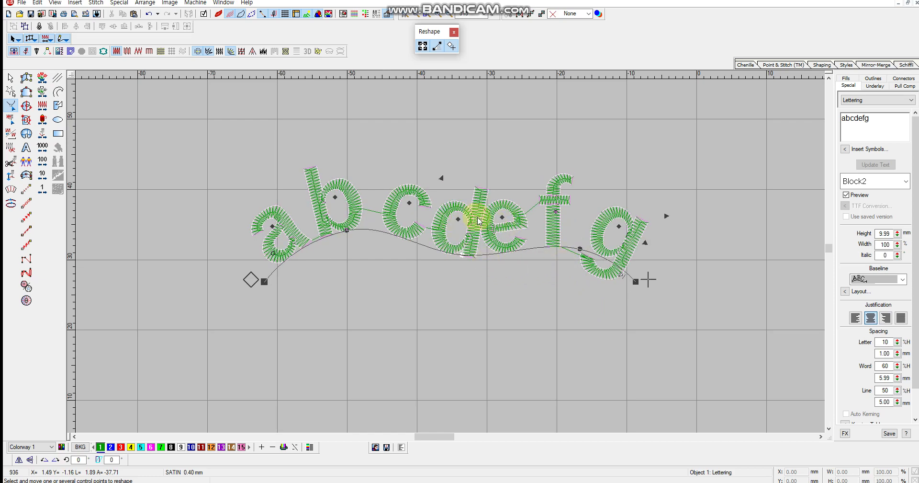
Step: Even out the letter spacing by shifting the letters e, f, c, d, b and g individually along the wavy baseline
{"action": "left_click", "coordinate": [502, 215]}
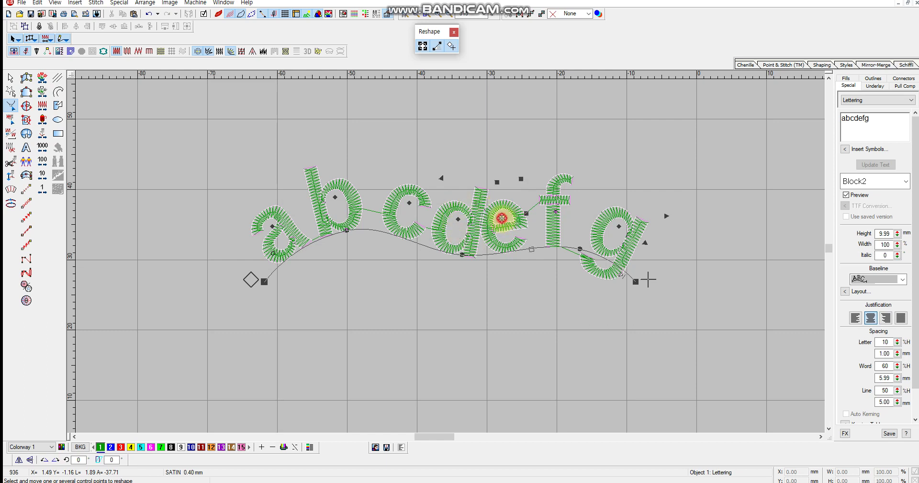
{"action": "left_click_drag", "start_coordinate": [503, 215], "coordinate": [564, 206]}
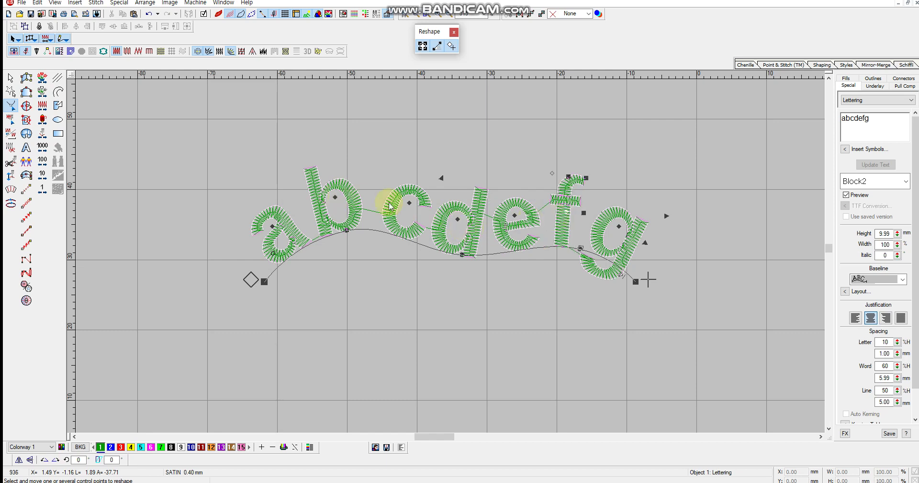
{"action": "left_click_drag", "start_coordinate": [409, 205], "coordinate": [403, 201]}
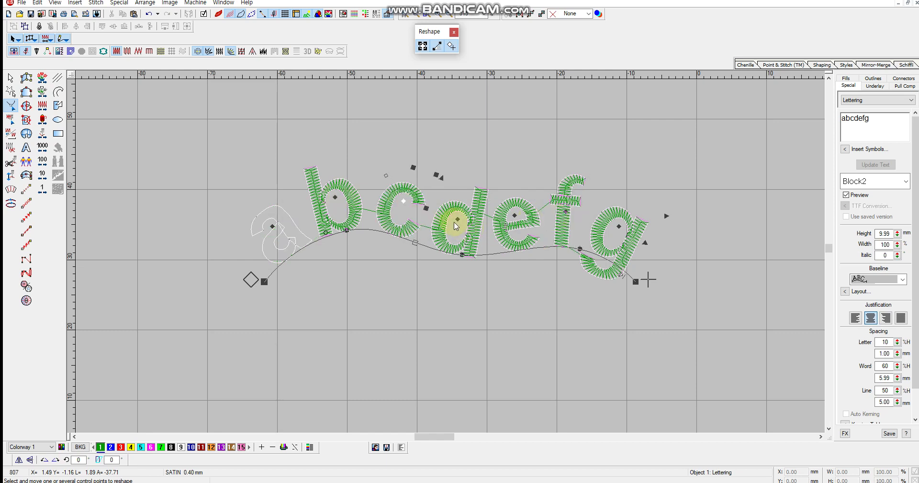
{"action": "left_click_drag", "start_coordinate": [459, 219], "coordinate": [457, 215]}
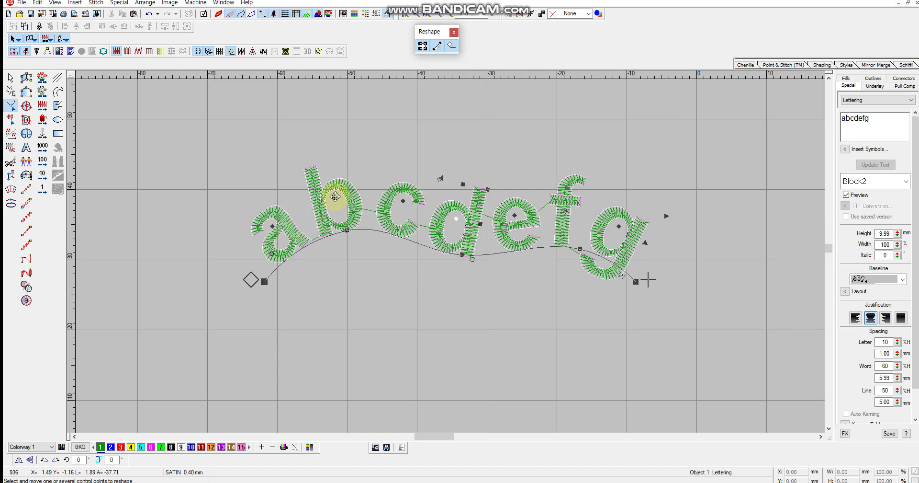
{"action": "left_click_drag", "start_coordinate": [333, 196], "coordinate": [340, 196]}
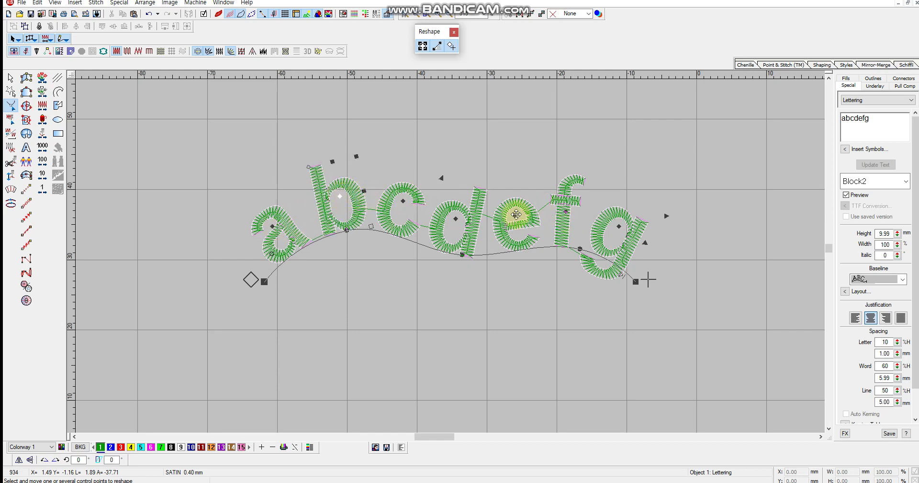
{"action": "left_click_drag", "start_coordinate": [619, 225], "coordinate": [615, 223]}
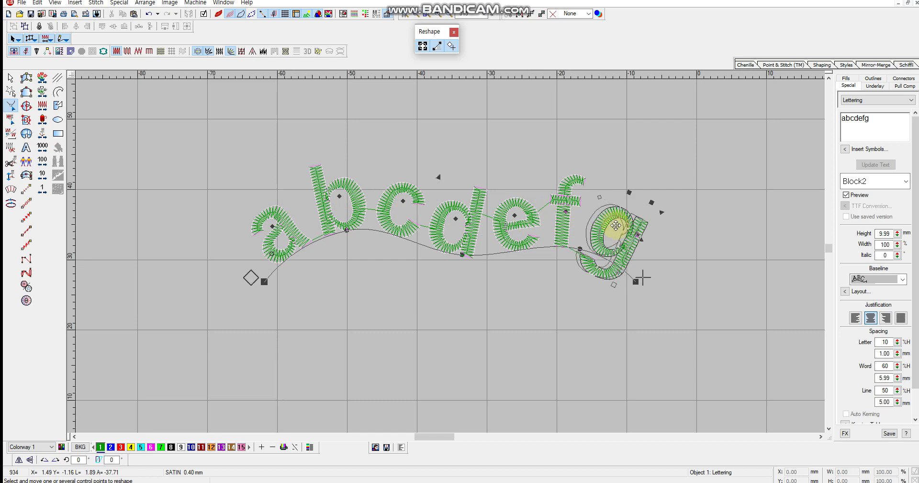
{"action": "key", "text": "Escape"}
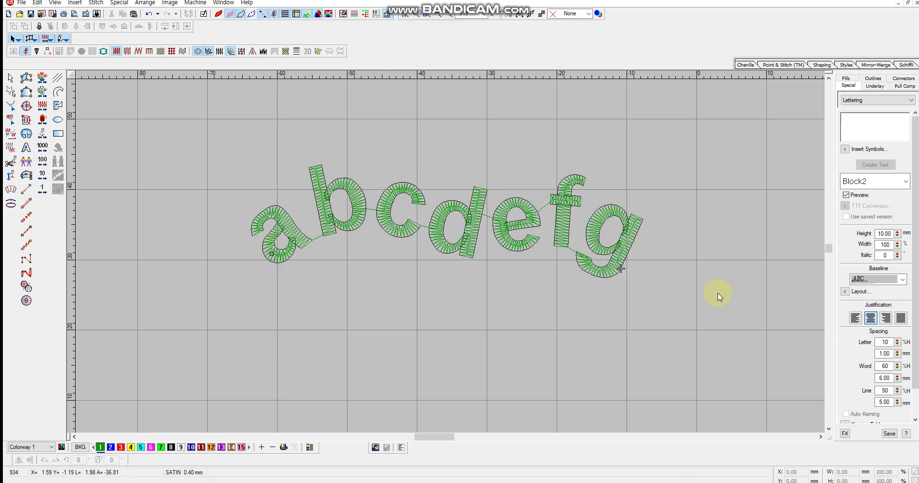
{"action": "key", "text": "Escape"}
Step: Enter reshape mode on the lettering and adjust the letter d's proportions with its sizing handles
{"action": "left_click", "coordinate": [446, 209]}
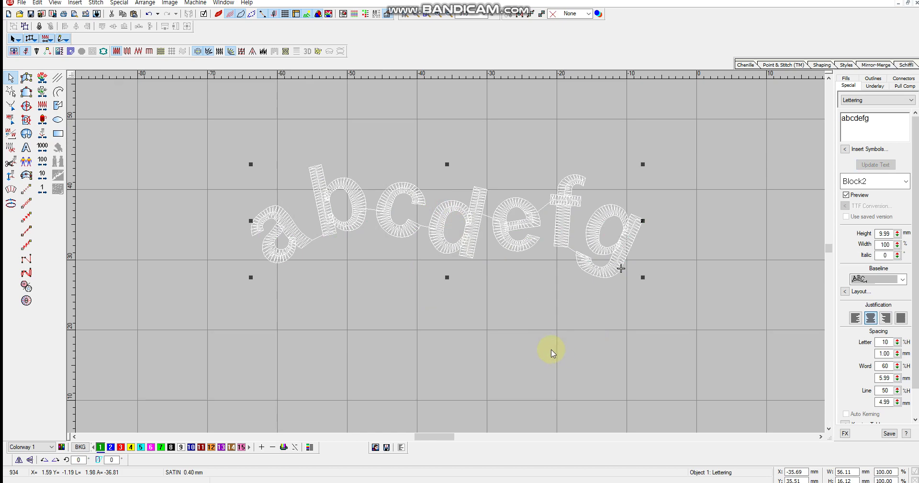
{"action": "left_click", "coordinate": [552, 376]}
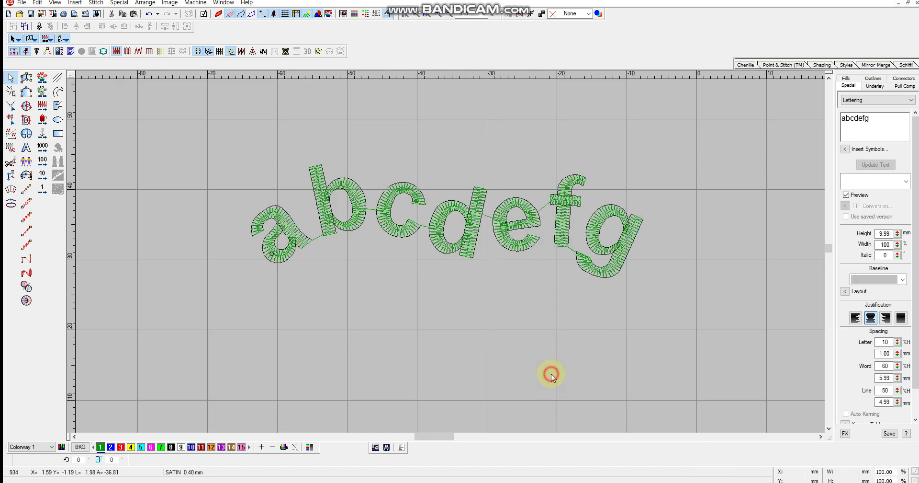
{"action": "left_click", "coordinate": [434, 231]}
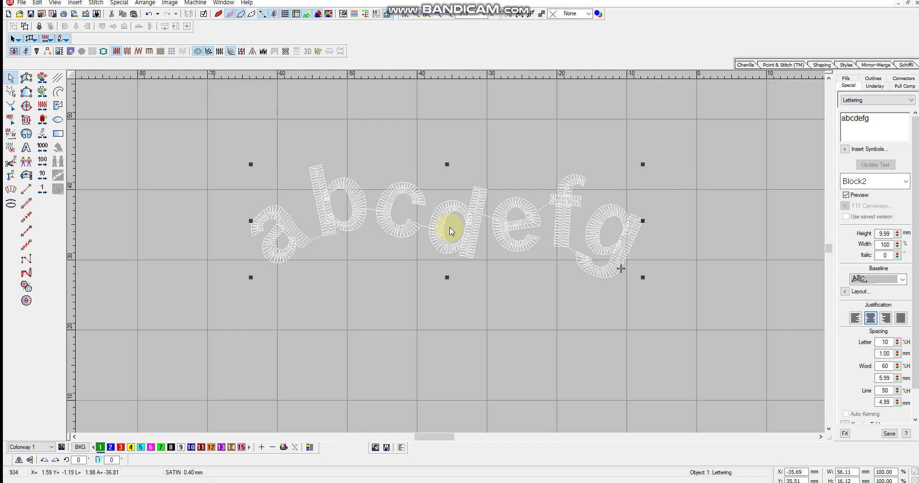
{"action": "left_click", "coordinate": [10, 108]}
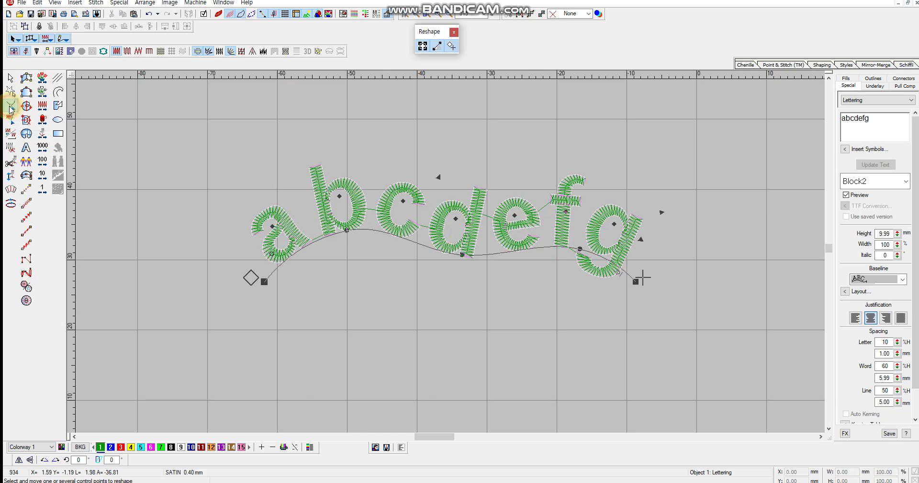
{"action": "left_click", "coordinate": [455, 219]}
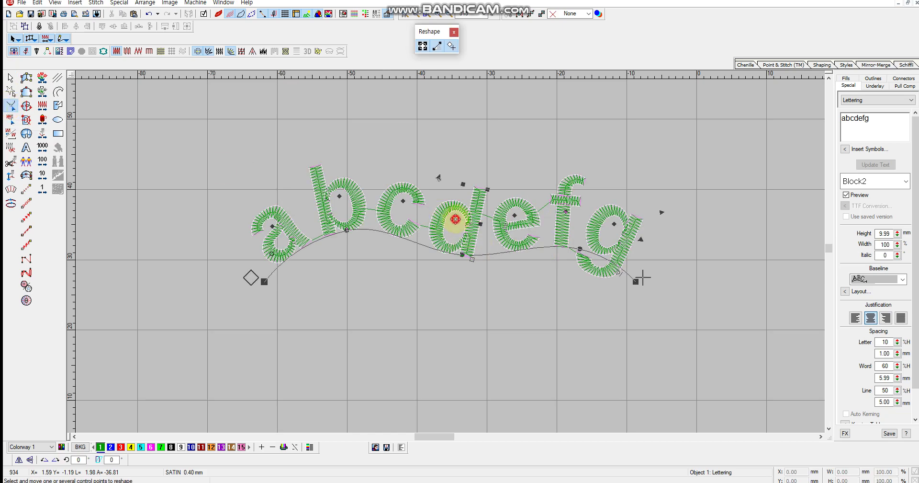
{"action": "left_click", "coordinate": [488, 189]}
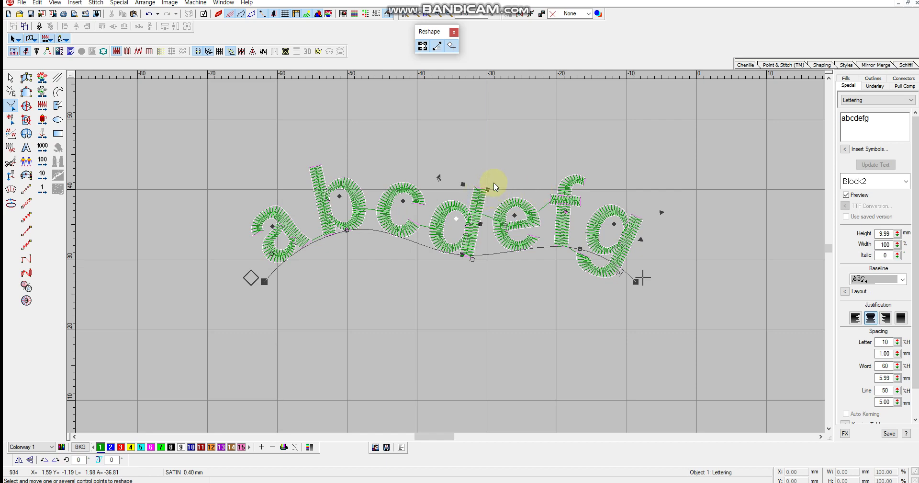
{"action": "left_click", "coordinate": [488, 189]}
{"action": "left_click_drag", "start_coordinate": [506, 175], "coordinate": [464, 179]}
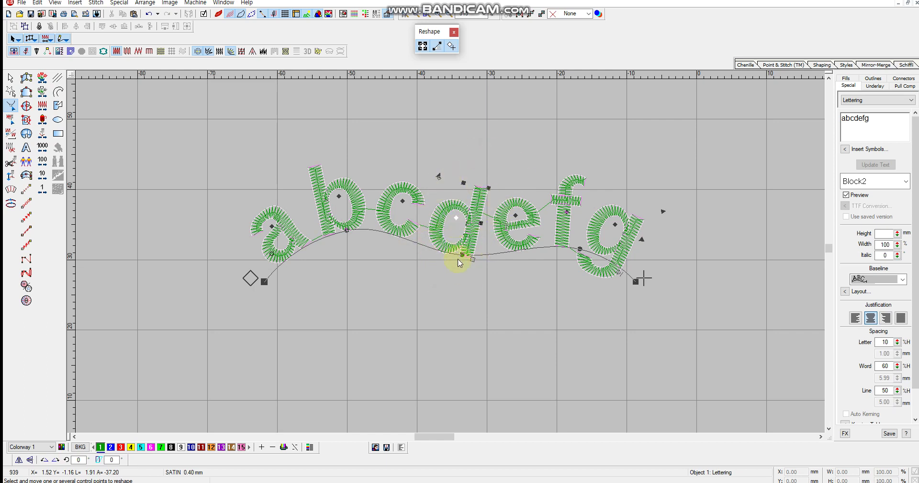
{"action": "left_click", "coordinate": [539, 318]}
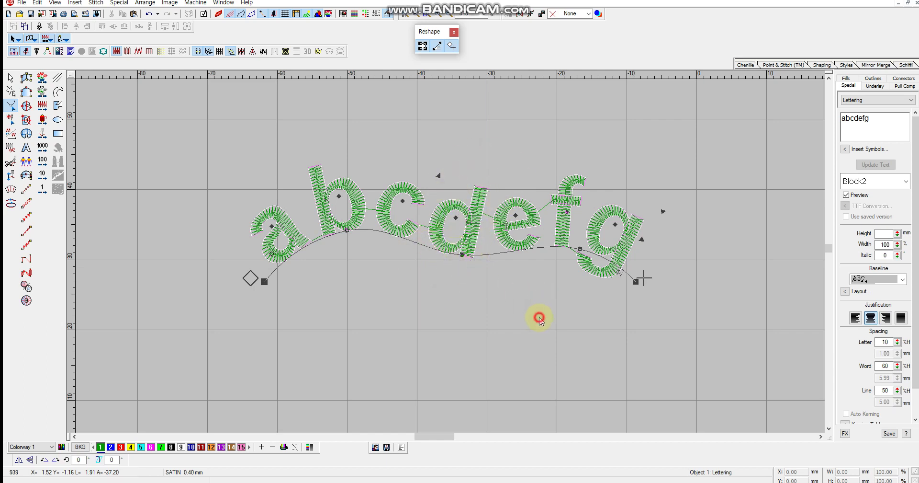
Step: Try the letter d below the wavy baseline and high above the rest of the lettering
{"action": "left_click", "coordinate": [456, 219]}
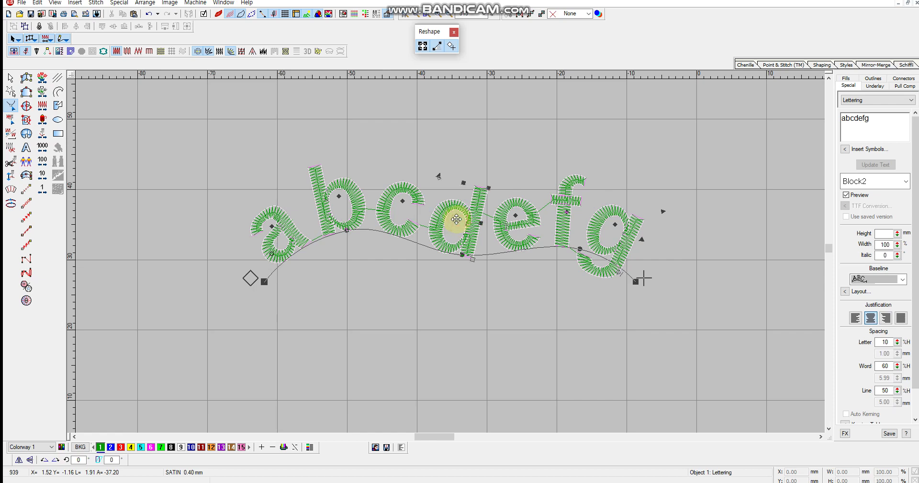
{"action": "left_click_drag", "start_coordinate": [457, 219], "coordinate": [446, 266]}
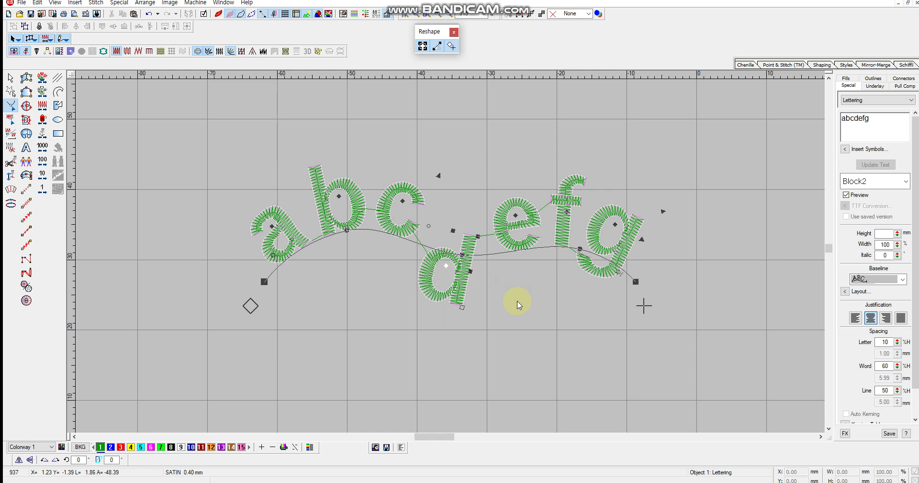
{"action": "left_click", "coordinate": [519, 293]}
{"action": "left_click", "coordinate": [445, 266]}
{"action": "left_click_drag", "start_coordinate": [445, 266], "coordinate": [505, 124]}
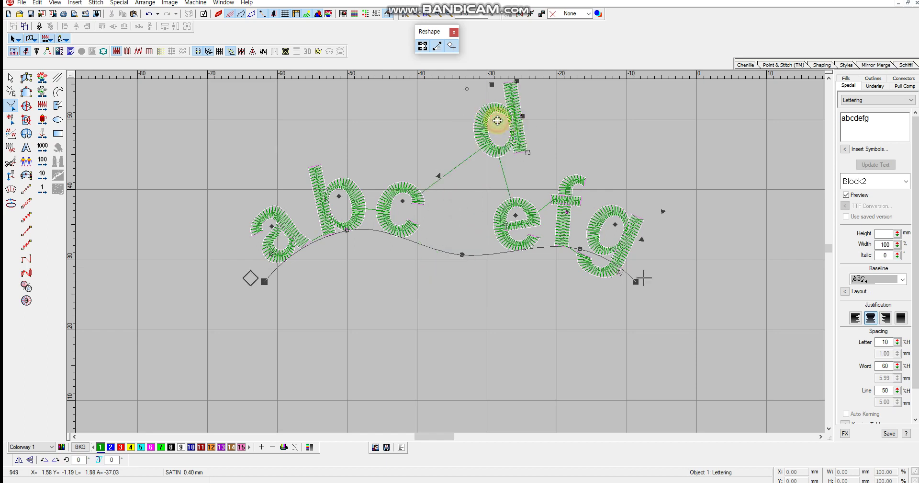
{"action": "left_click", "coordinate": [575, 130]}
Step: Move the letter d back between c and e, slightly above the baseline, and finish reshaping
{"action": "left_click", "coordinate": [497, 118]}
{"action": "left_click_drag", "start_coordinate": [497, 119], "coordinate": [467, 211]}
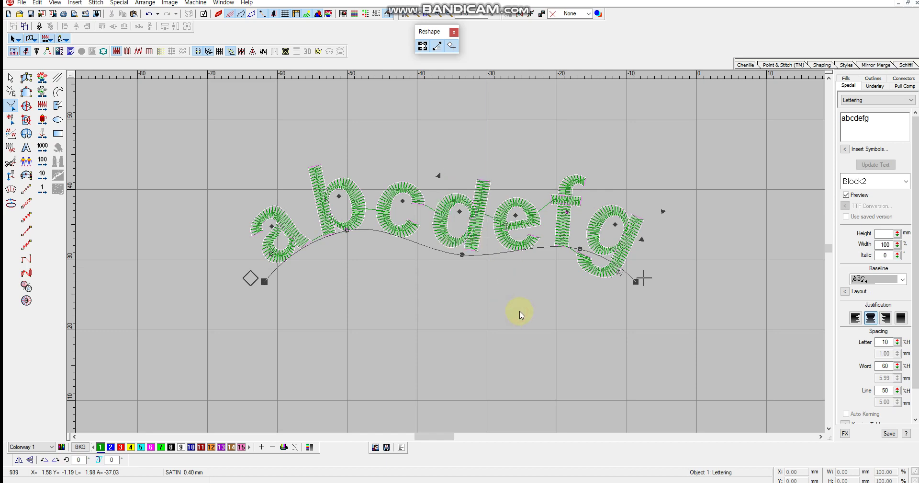
{"action": "left_click", "coordinate": [580, 361]}
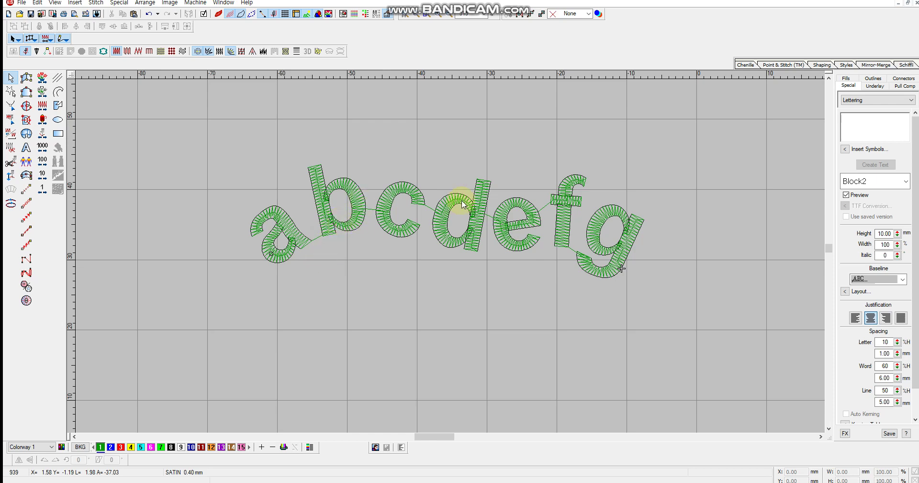
{"action": "left_click", "coordinate": [698, 319]}
Step: Reshape the lettering again and delete the intermediate baseline control points so the baseline runs straight
{"action": "left_click", "coordinate": [455, 240]}
{"action": "left_click", "coordinate": [10, 106]}
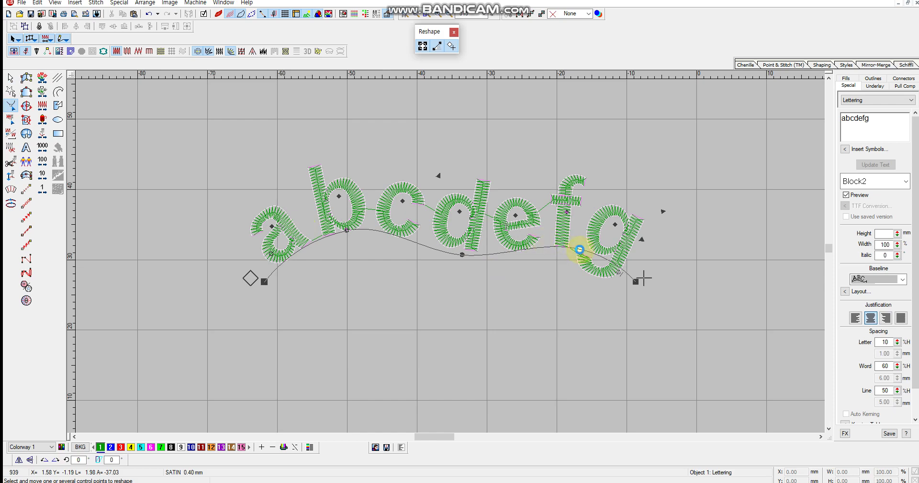
{"action": "key", "text": "Delete"}
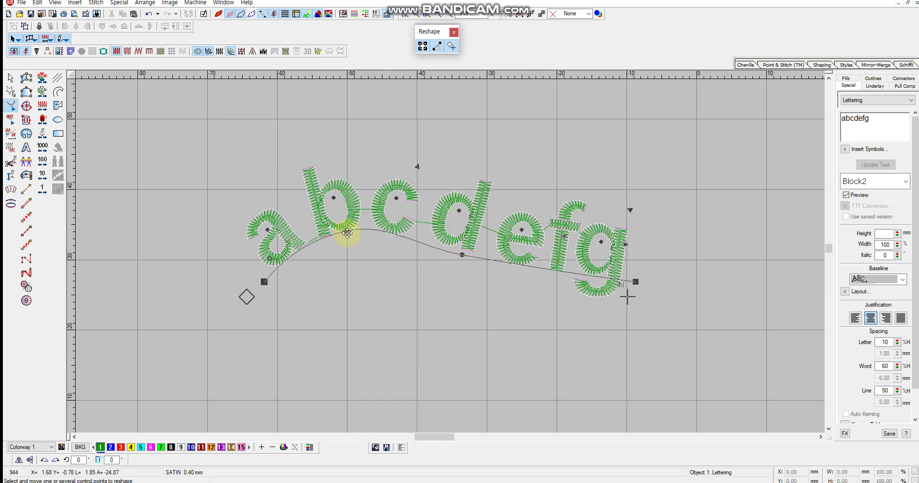
{"action": "left_click_drag", "start_coordinate": [348, 232], "coordinate": [439, 344]}
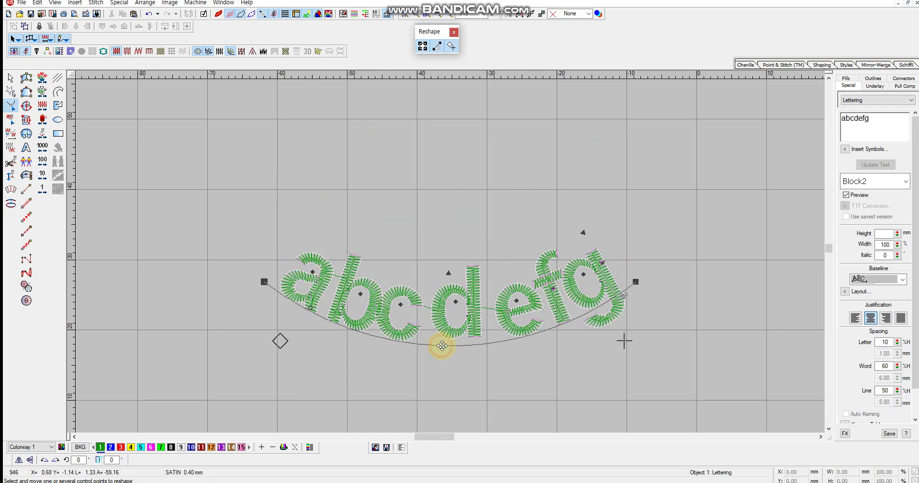
{"action": "key", "text": "Delete"}
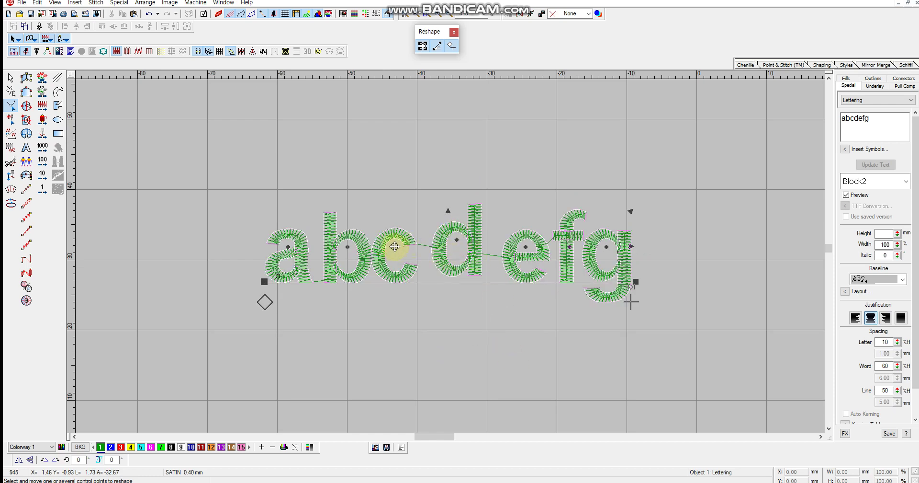
Step: Lower the letter d onto the straight baseline and shift c, d, e and f to even out the spacing
{"action": "left_click_drag", "start_coordinate": [394, 246], "coordinate": [404, 247]}
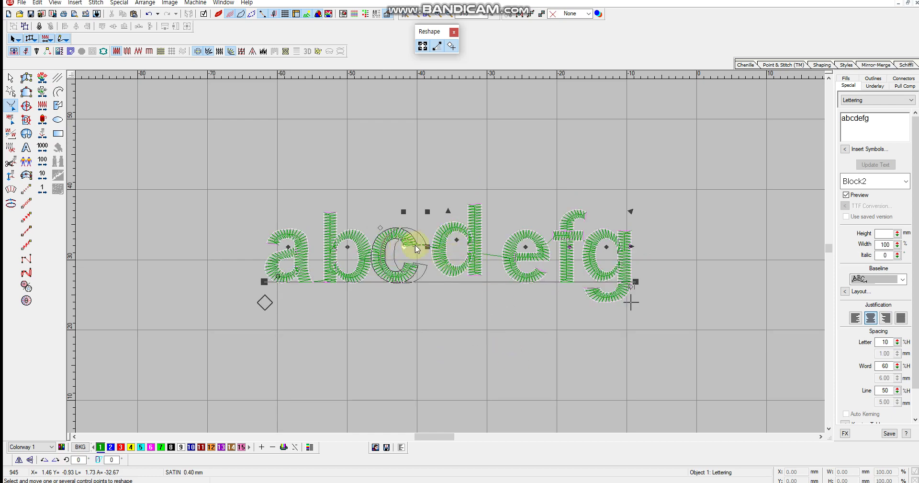
{"action": "left_click", "coordinate": [457, 240]}
{"action": "left_click_drag", "start_coordinate": [458, 239], "coordinate": [464, 245]}
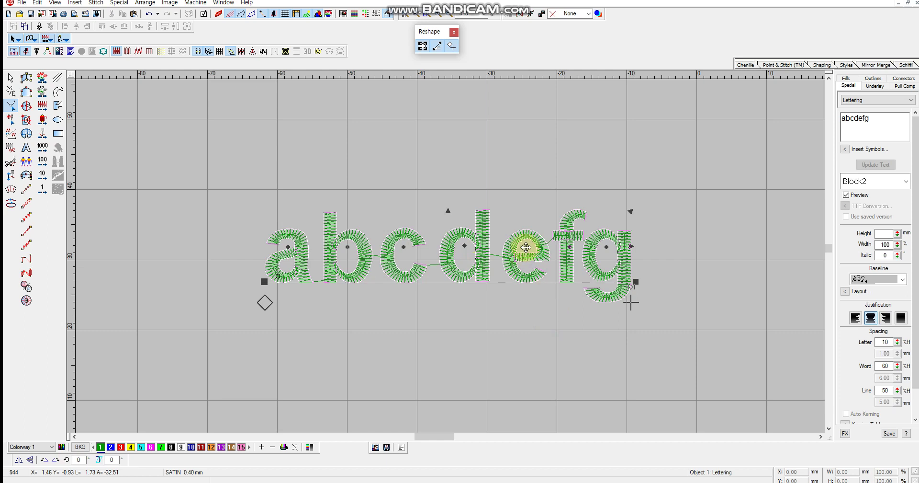
{"action": "left_click_drag", "start_coordinate": [525, 246], "coordinate": [521, 246]}
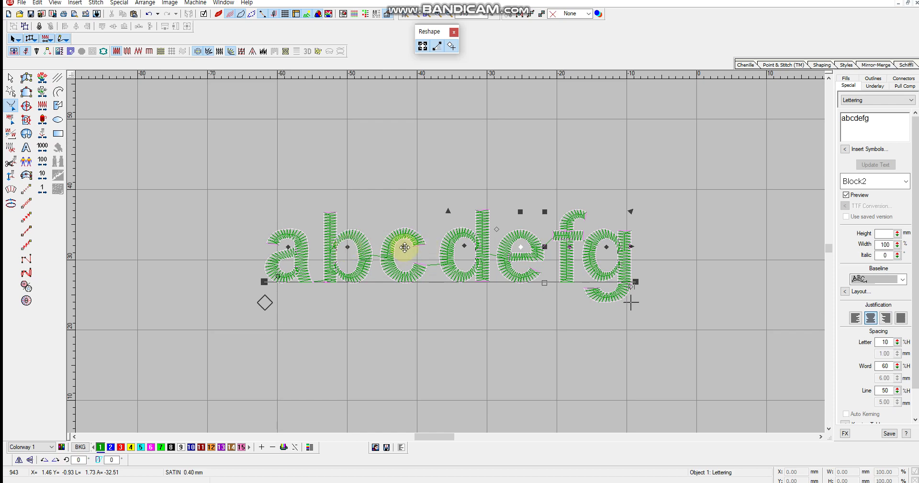
{"action": "left_click_drag", "start_coordinate": [404, 247], "coordinate": [408, 247]}
{"action": "left_click_drag", "start_coordinate": [464, 245], "coordinate": [462, 245]}
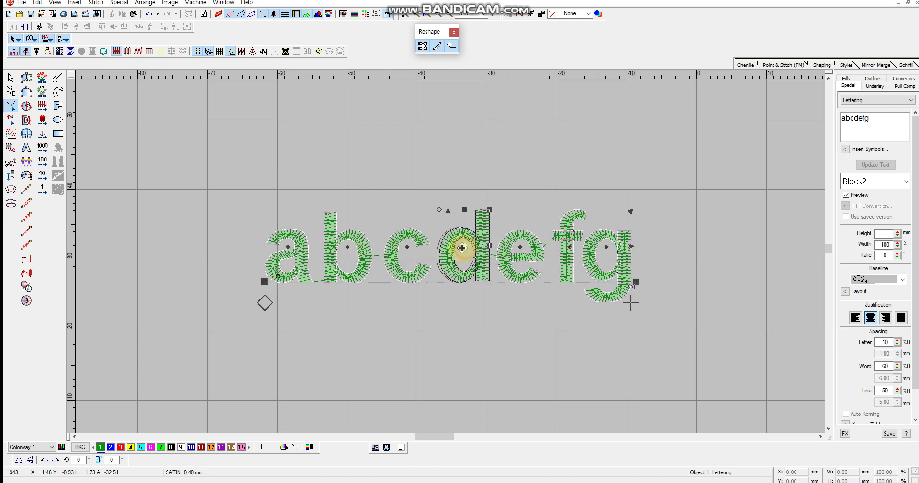
{"action": "left_click_drag", "start_coordinate": [569, 247], "coordinate": [566, 247]}
{"action": "left_click", "coordinate": [512, 334]}
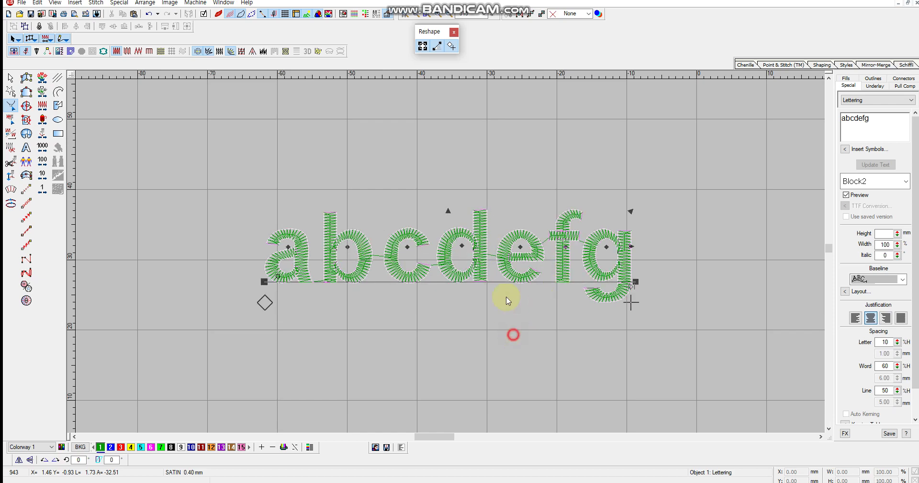
Step: Scale the letter d down to be smaller than its neighbours and fine-tune its width and height
{"action": "left_click", "coordinate": [460, 246]}
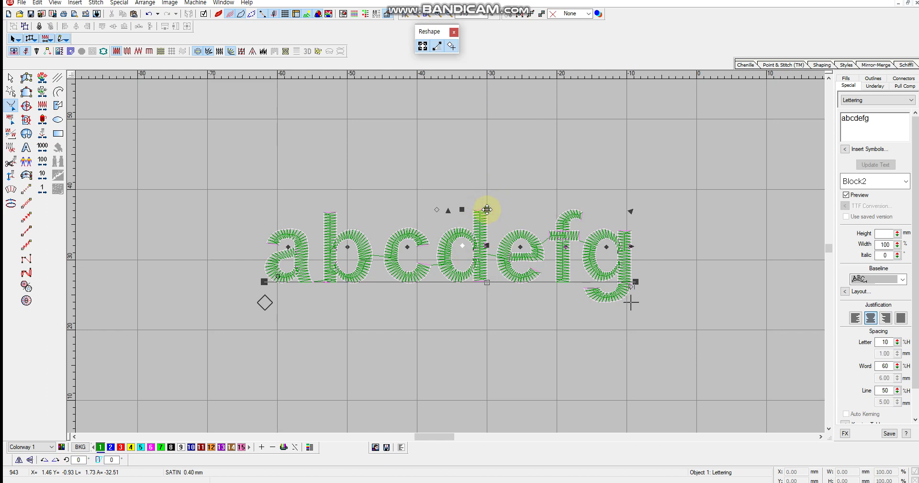
{"action": "mouse_move", "coordinate": [487, 209]}
{"action": "left_mouse_down"}
{"action": "mouse_move", "coordinate": [517, 181]}
{"action": "mouse_move", "coordinate": [478, 218]}
{"action": "left_mouse_up"}
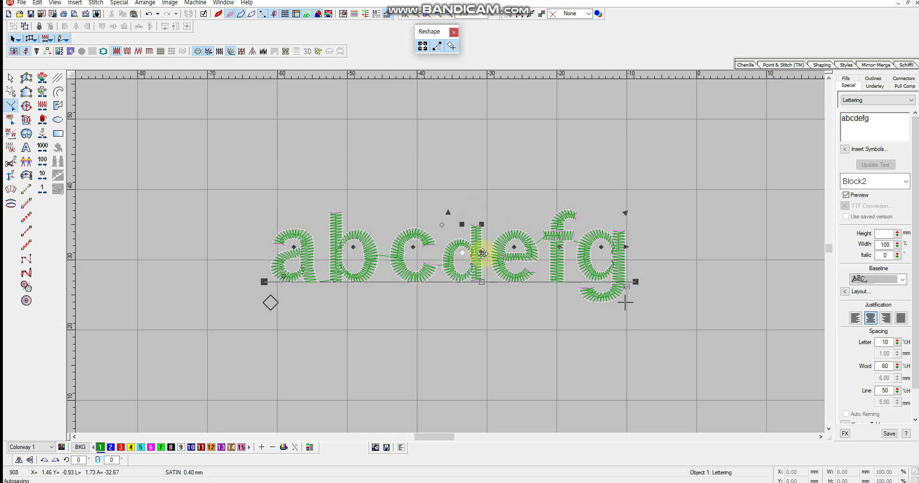
{"action": "mouse_move", "coordinate": [483, 254]}
{"action": "left_mouse_down"}
{"action": "mouse_move", "coordinate": [506, 251]}
{"action": "mouse_move", "coordinate": [476, 255]}
{"action": "left_mouse_up"}
{"action": "mouse_move", "coordinate": [461, 224]}
{"action": "left_mouse_down"}
{"action": "mouse_move", "coordinate": [465, 197]}
{"action": "mouse_move", "coordinate": [458, 223]}
{"action": "left_mouse_up"}
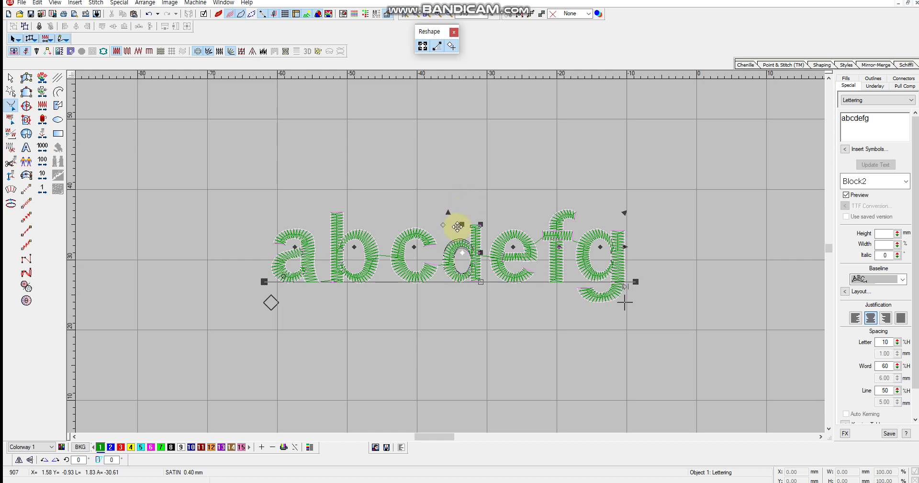
{"action": "left_click", "coordinate": [463, 255]}
{"action": "mouse_move", "coordinate": [443, 226]}
{"action": "left_mouse_down"}
{"action": "mouse_move", "coordinate": [409, 239]}
{"action": "mouse_move", "coordinate": [476, 231]}
{"action": "mouse_move", "coordinate": [443, 231]}
{"action": "left_mouse_up"}
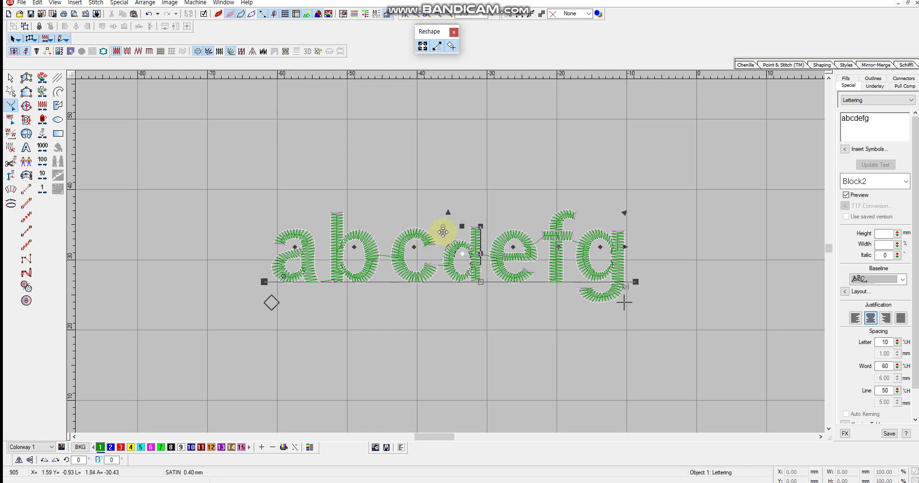
{"action": "left_click", "coordinate": [479, 338]}
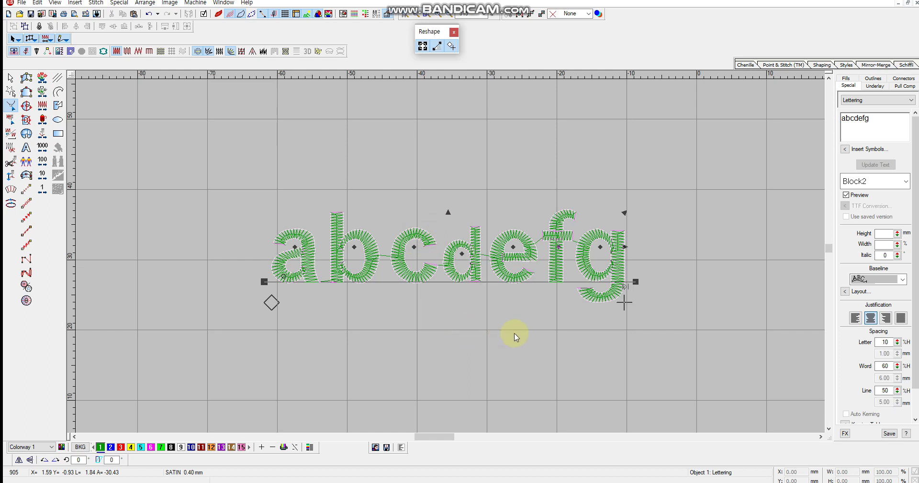